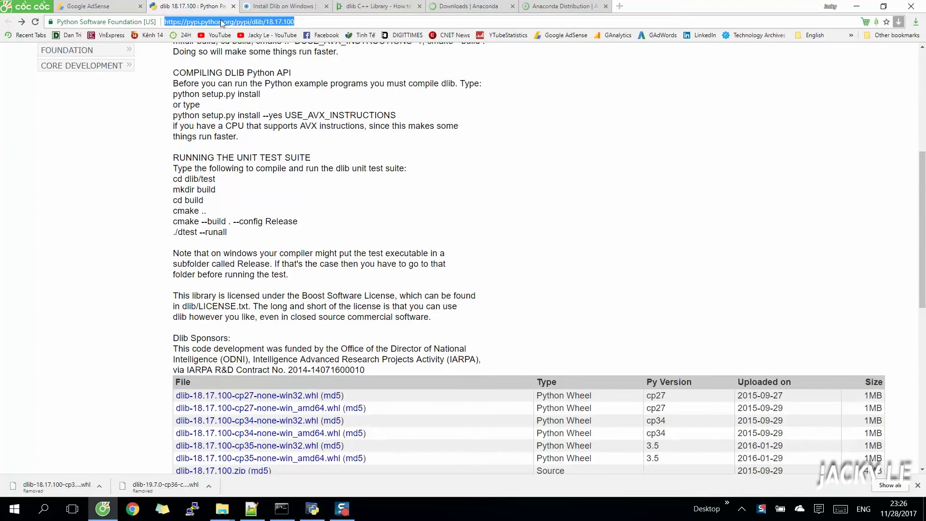
pyautogui.scroll(-3, 355, 338)
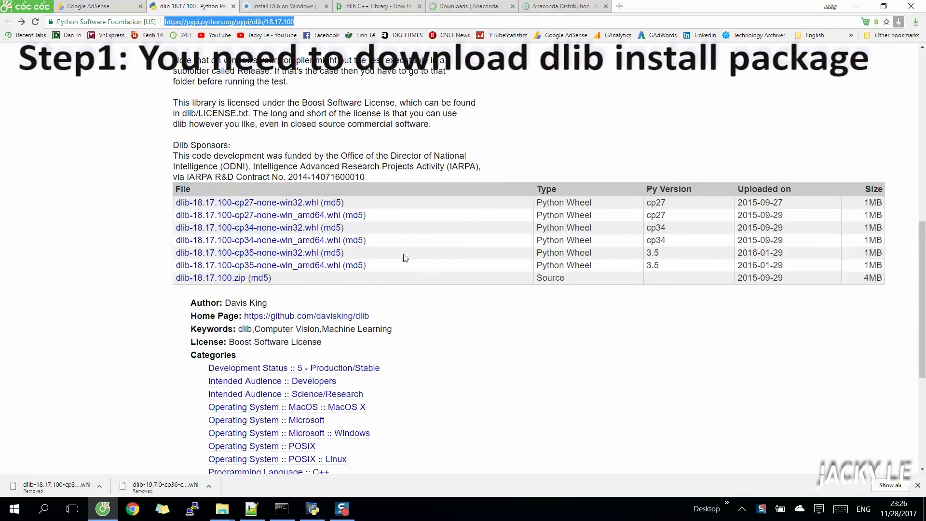
# - Bring the dlib 18.17.100 wheel file table into view on the PyPI page
pyautogui.click(287, 222)
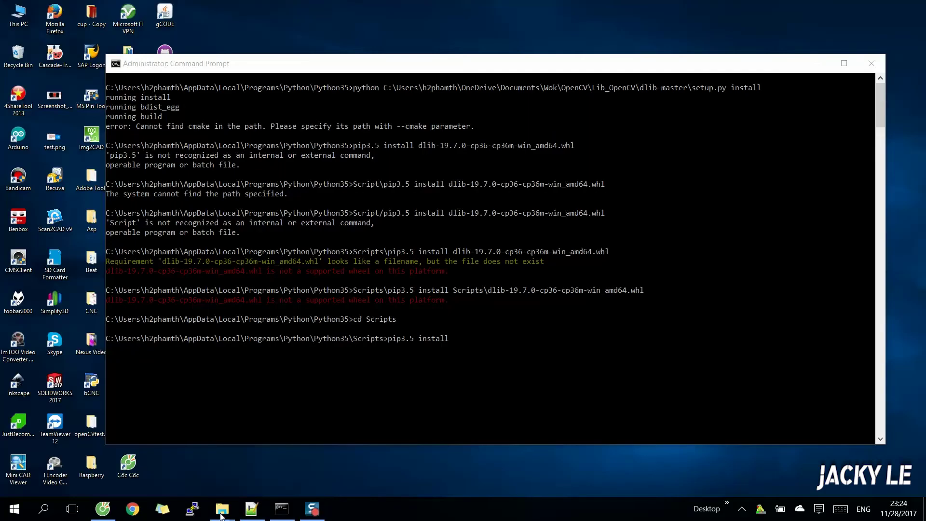
pyautogui.moveTo(221, 508)
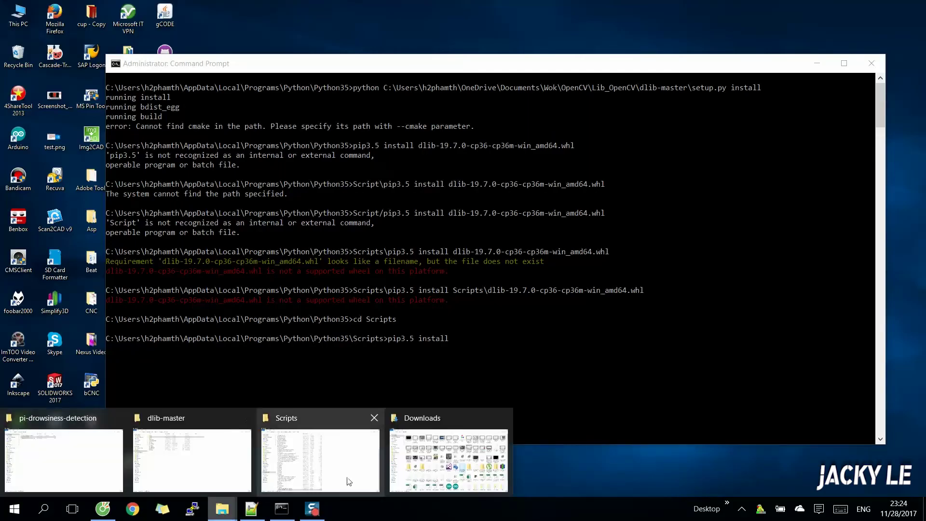
# - Copy the full dlib-18.17.100-cp35-none-win_amd64.whl file name from the Scripts folder and return to the console
pyautogui.click(279, 469)
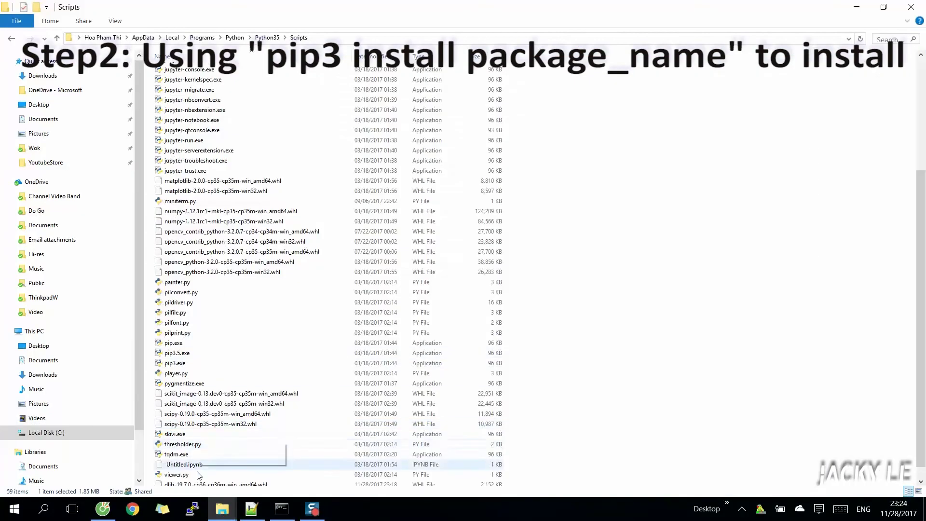
pyautogui.scroll(-1, 224, 470)
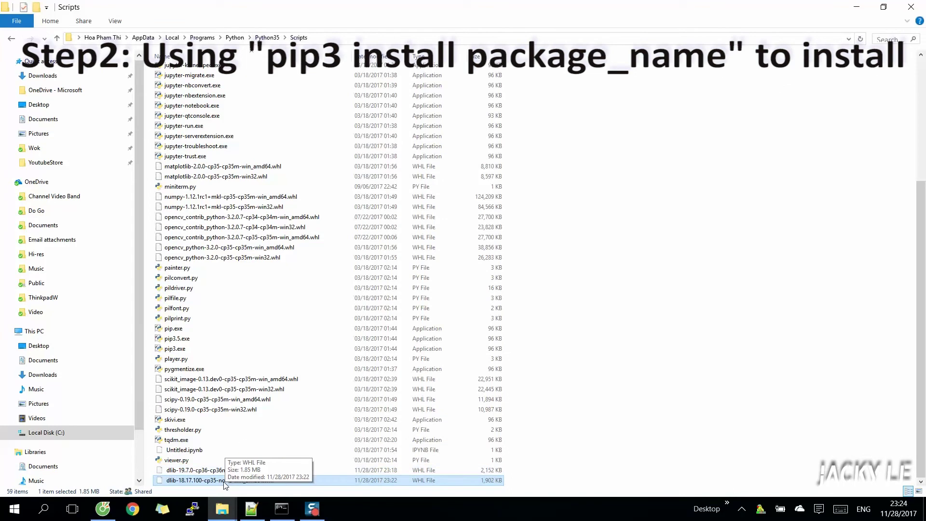
pyautogui.click(261, 480)
pyautogui.moveTo(282, 480); pyautogui.dragTo(158, 474)
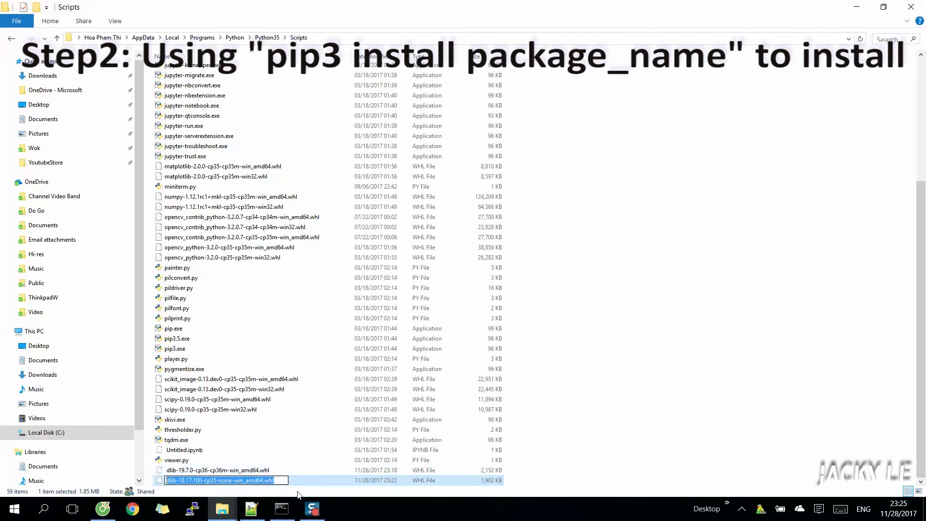
pyautogui.click(281, 508)
# - Run pip3.5 install on the pasted dlib-18.17.100-cp35 wheel until dlib installs successfully
pyautogui.rightClick(471, 335)
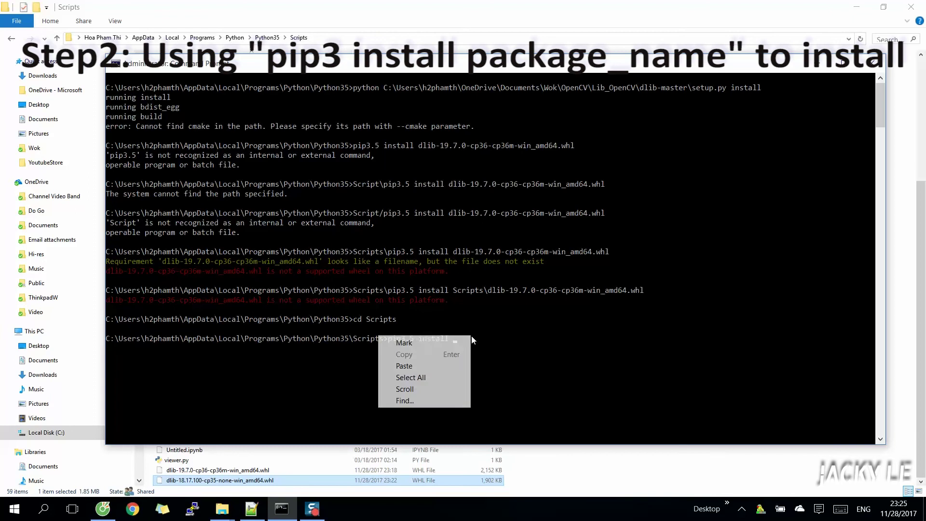
pyautogui.click(445, 367)
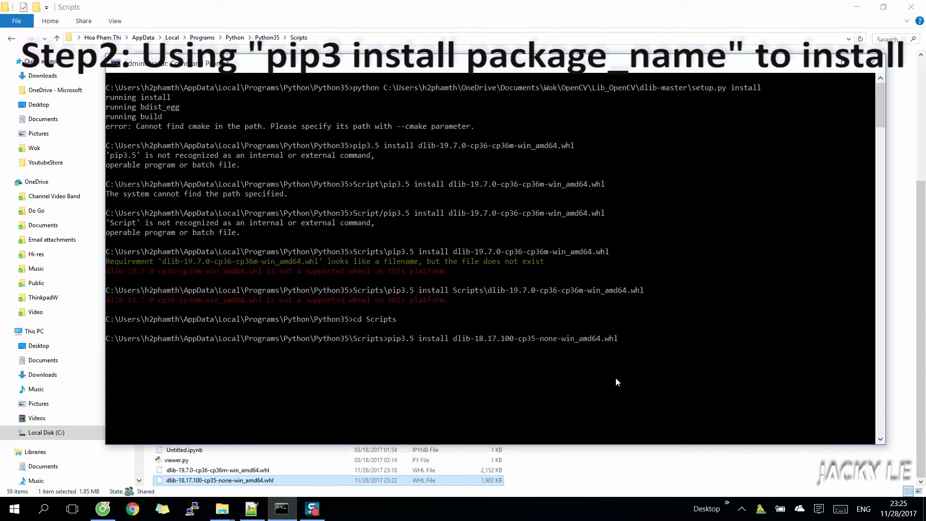
pyautogui.press('Return')
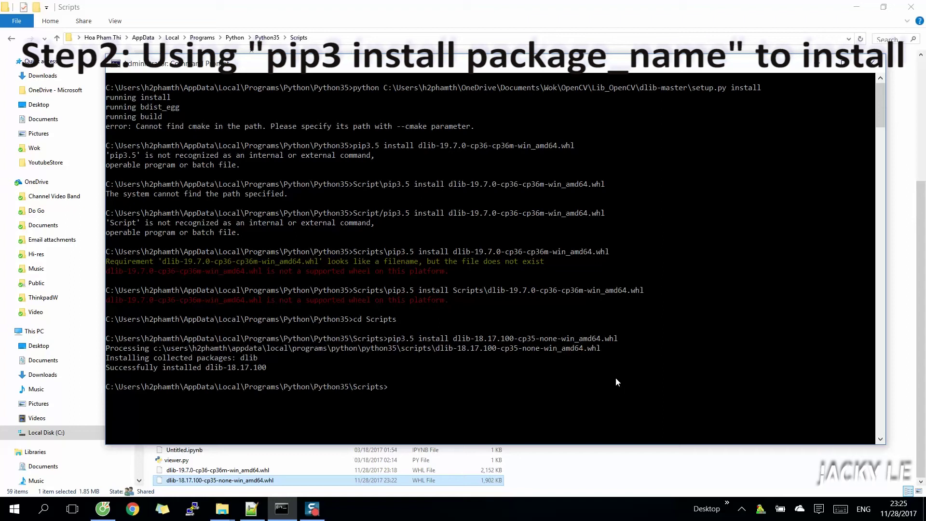
# - Bring up the Start menu to search installed programs
pyautogui.click(15, 509)
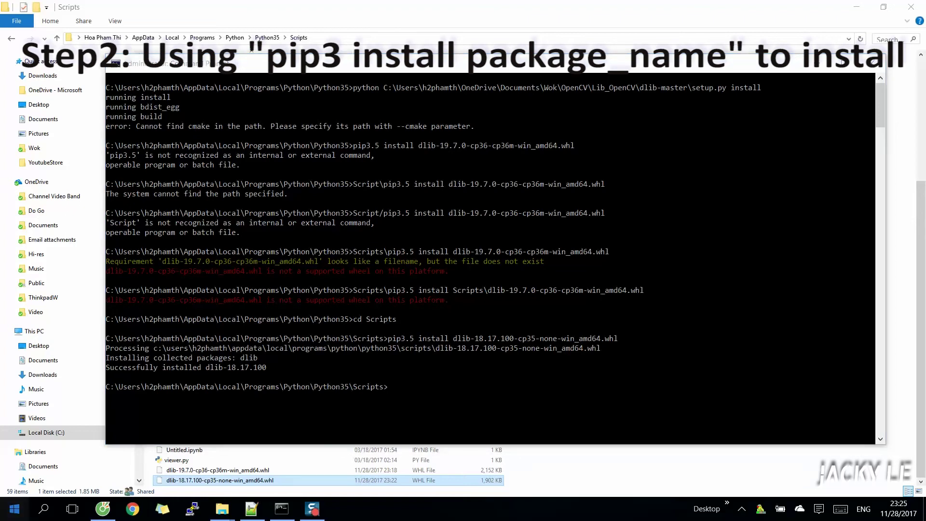
pyautogui.click(3, 511)
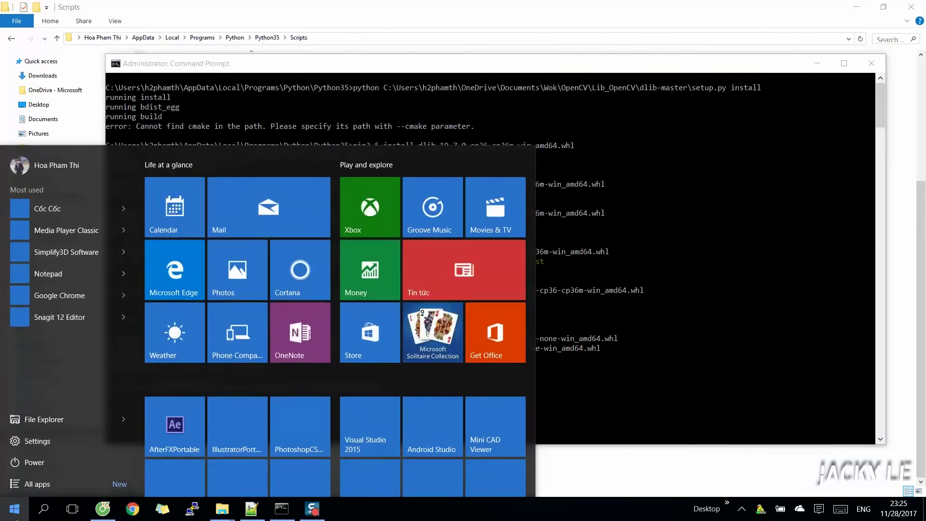
pyautogui.write('py')
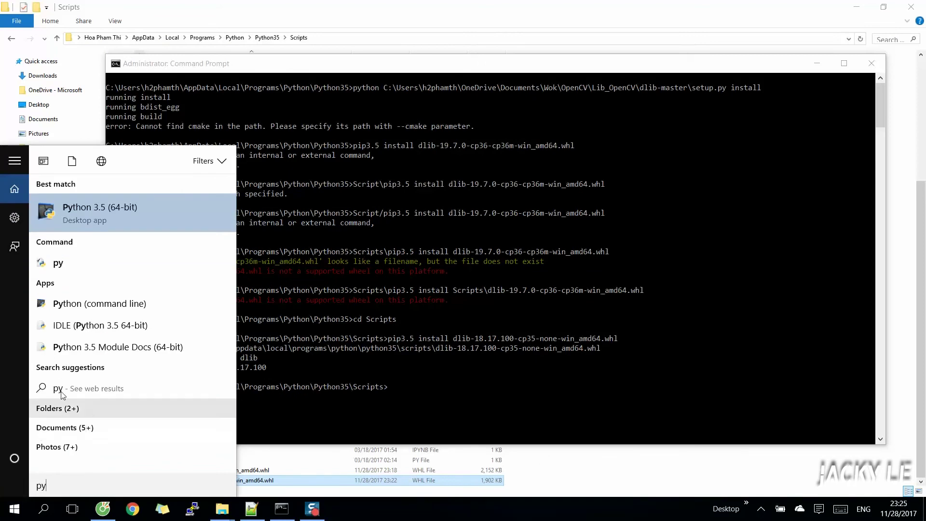
# - Launch the Python 3.5 console and confirm 'import dlib' and 'import cv2' run without errors
pyautogui.click(140, 216)
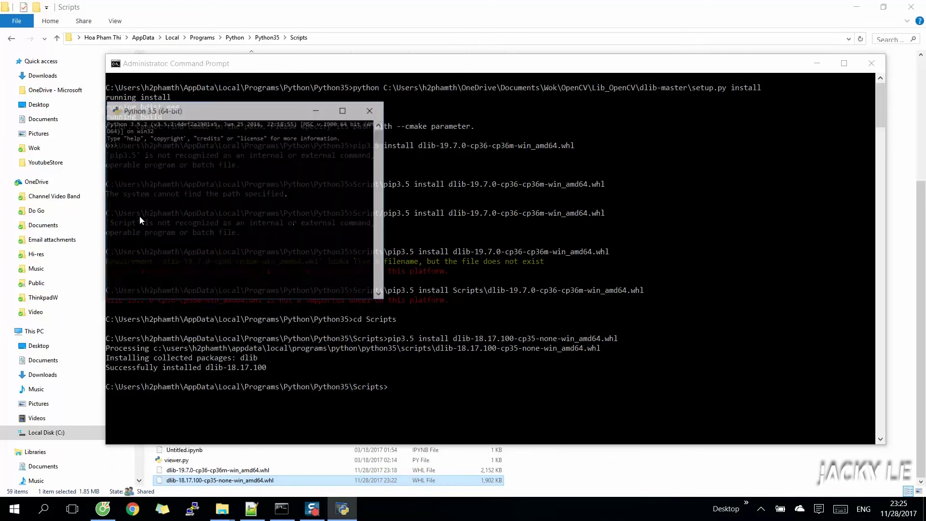
pyautogui.moveTo(247, 116)
pyautogui.mouseDown()
pyautogui.moveTo(355, 128)
pyautogui.moveTo(519, 241)
pyautogui.mouseUp()
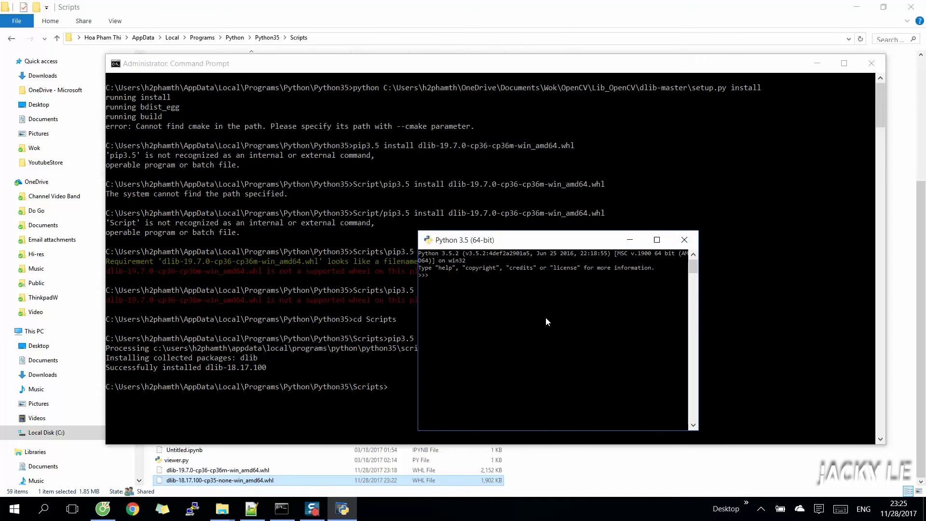
pyautogui.write('import ')
pyautogui.write('dlib')
pyautogui.press('Return')
pyautogui.write('import ')
pyautogui.write('cv2')
pyautogui.press('Return')
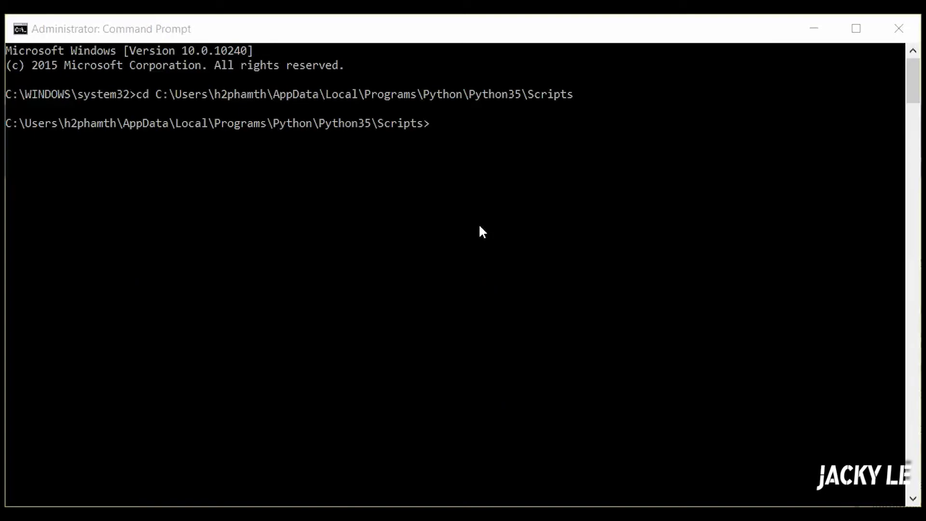
pyautogui.write('pip3')
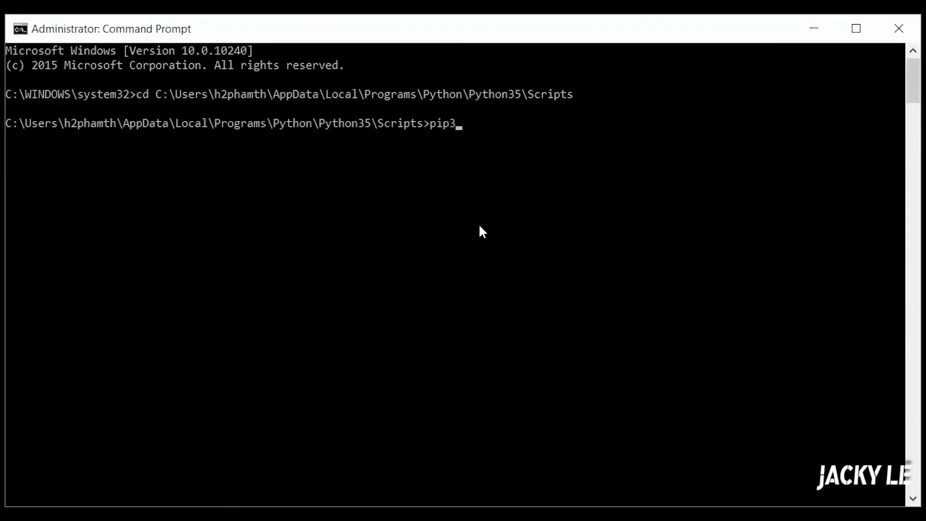
pyautogui.write(' install')
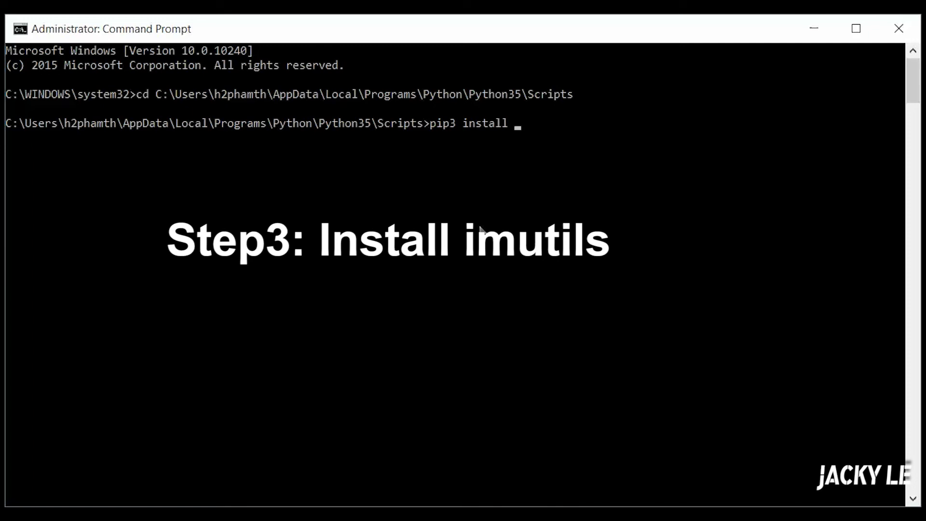
# - Run 'pip3 install imutils', which reports the requirement already satisfied
pyautogui.rightClick(480, 228)
pyautogui.click(425, 269)
pyautogui.press('Return')
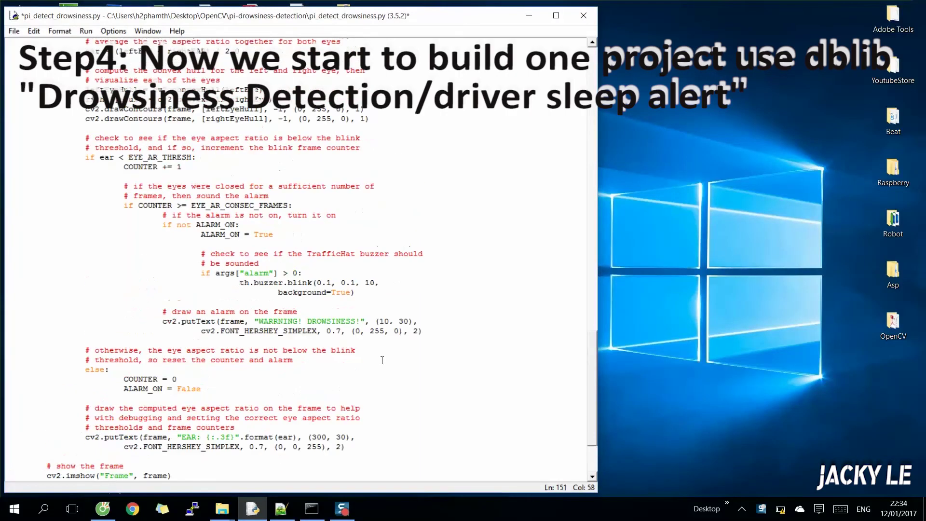
pyautogui.scroll(4, 382, 359)
pyautogui.scroll(4, 382, 359)
pyautogui.scroll(5, 382, 360)
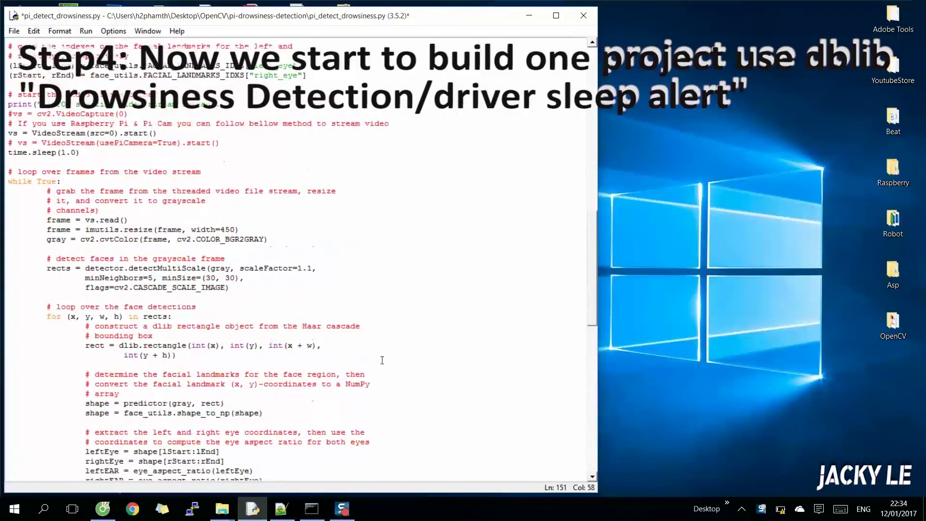
pyautogui.scroll(4, 382, 360)
pyautogui.scroll(3, 382, 360)
pyautogui.scroll(-5, 383, 360)
pyautogui.scroll(-1, 382, 360)
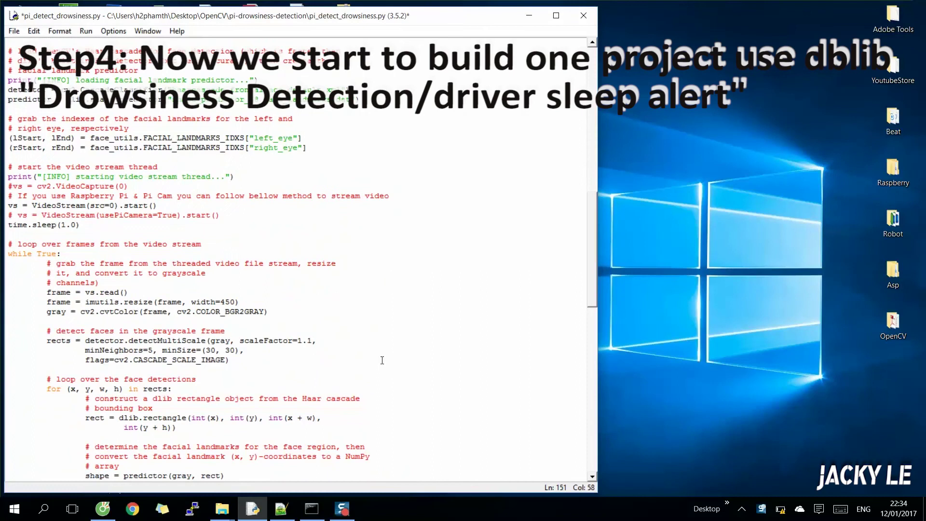
# - Run pi_detect_drowsiness.py via Run Module, saving the script when prompted
pyautogui.click(86, 31)
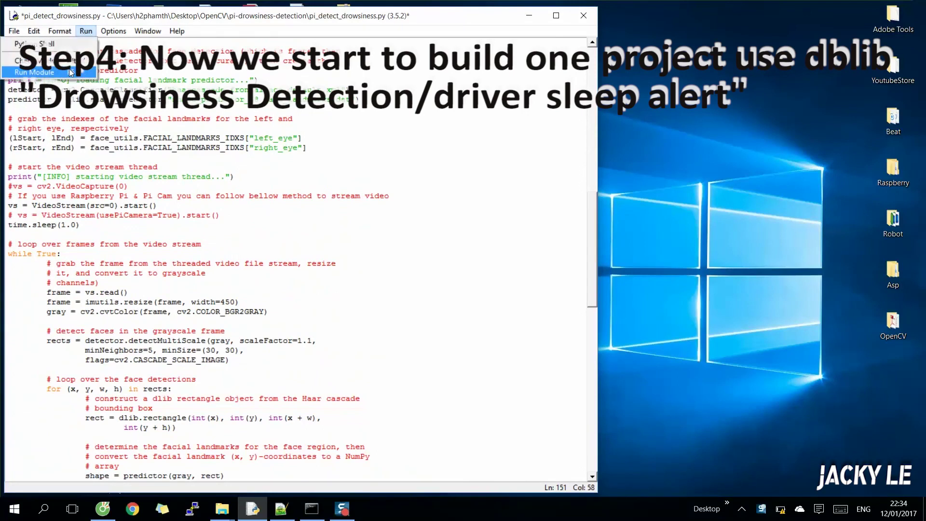
pyautogui.click(87, 73)
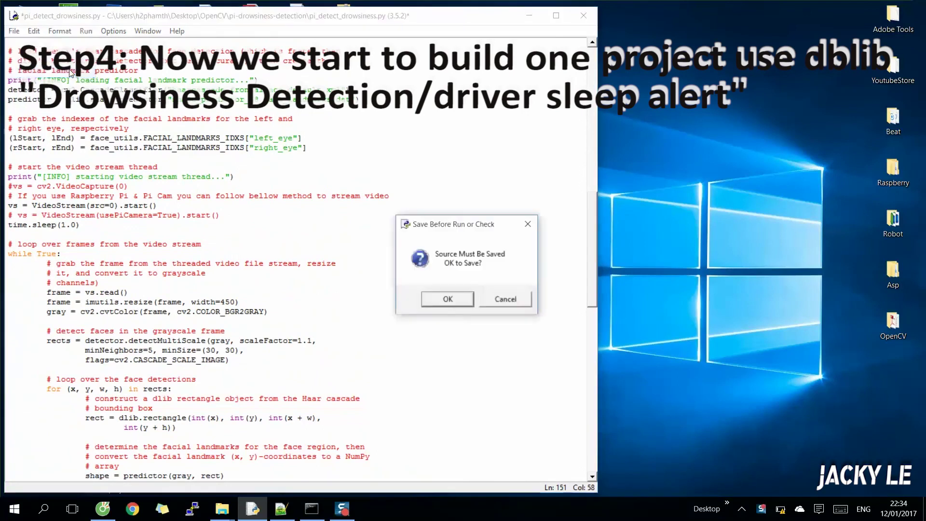
pyautogui.click(458, 301)
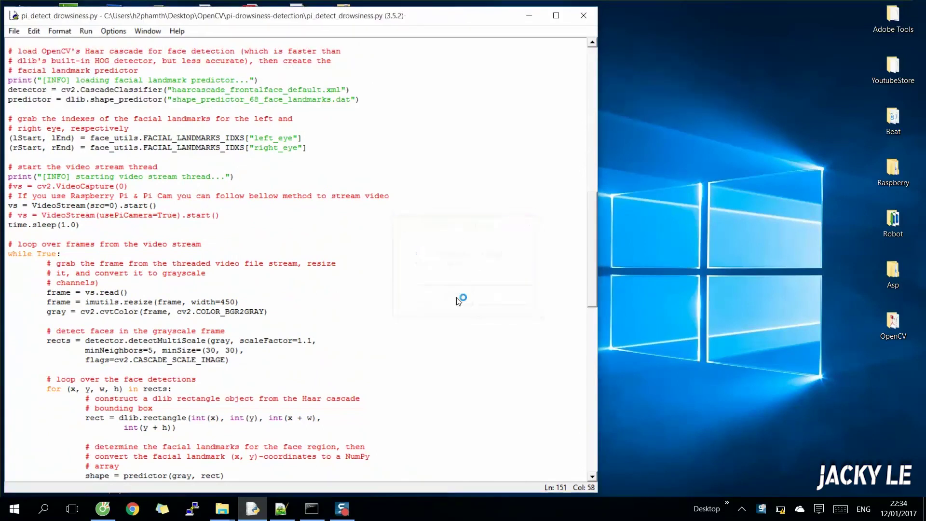